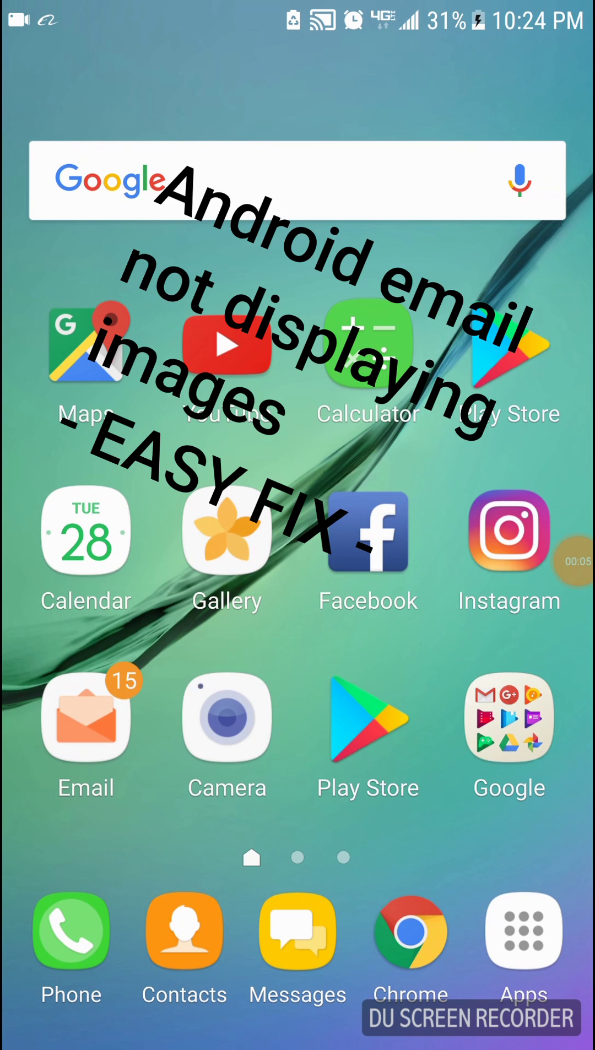
# Step: Open the iDrop News tech-gifts email, load its full content and show its images, then return to the inbox
pyautogui.click(86, 718)
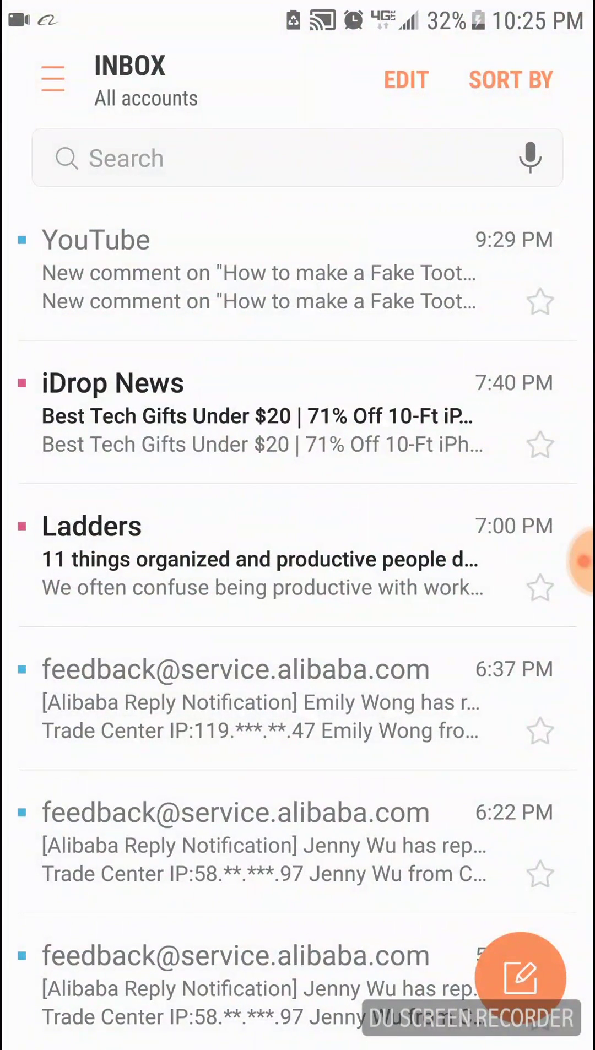
pyautogui.click(257, 412)
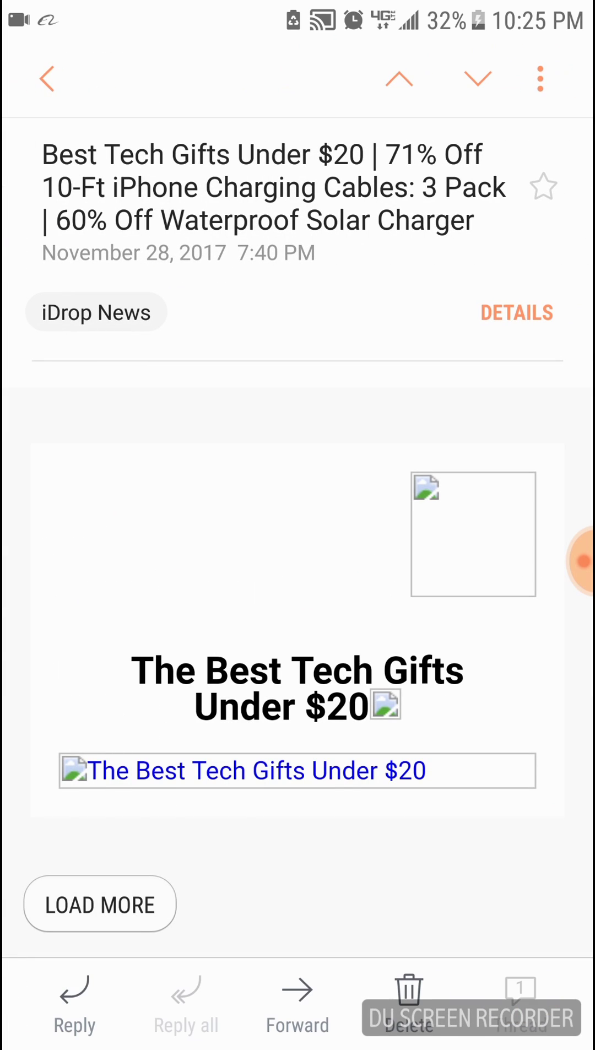
pyautogui.scroll(-5, 297, 573)
pyautogui.click(99, 904)
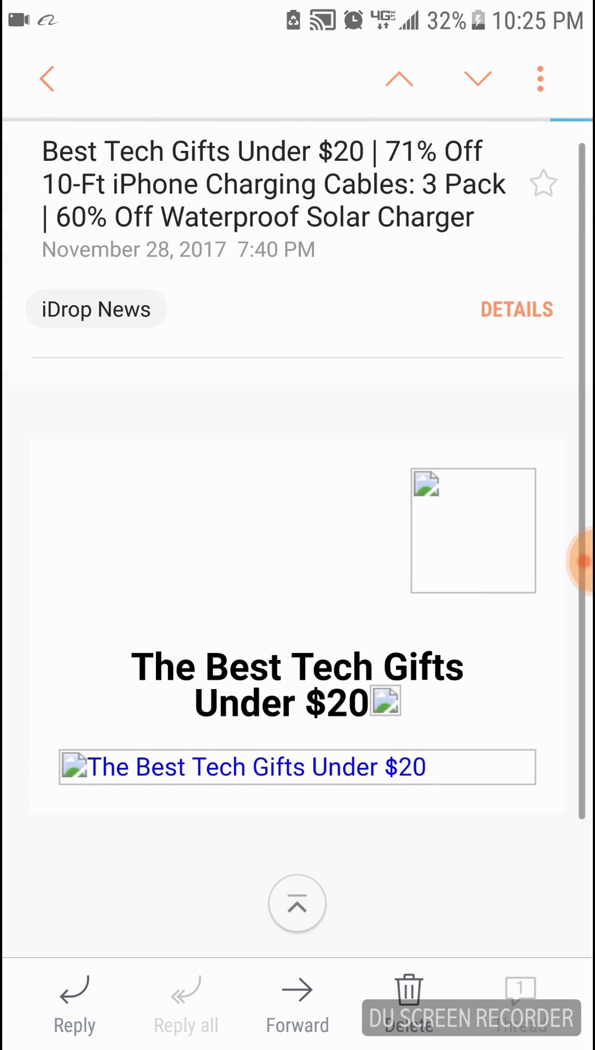
pyautogui.scroll(-5, 297, 574)
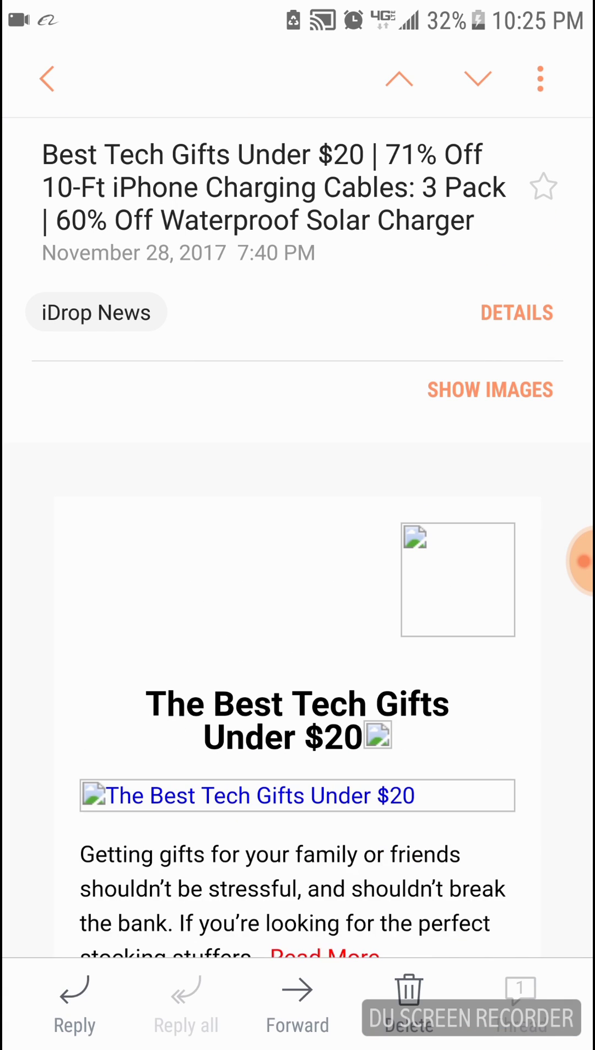
pyautogui.click(490, 389)
pyautogui.scroll(-10, 298, 574)
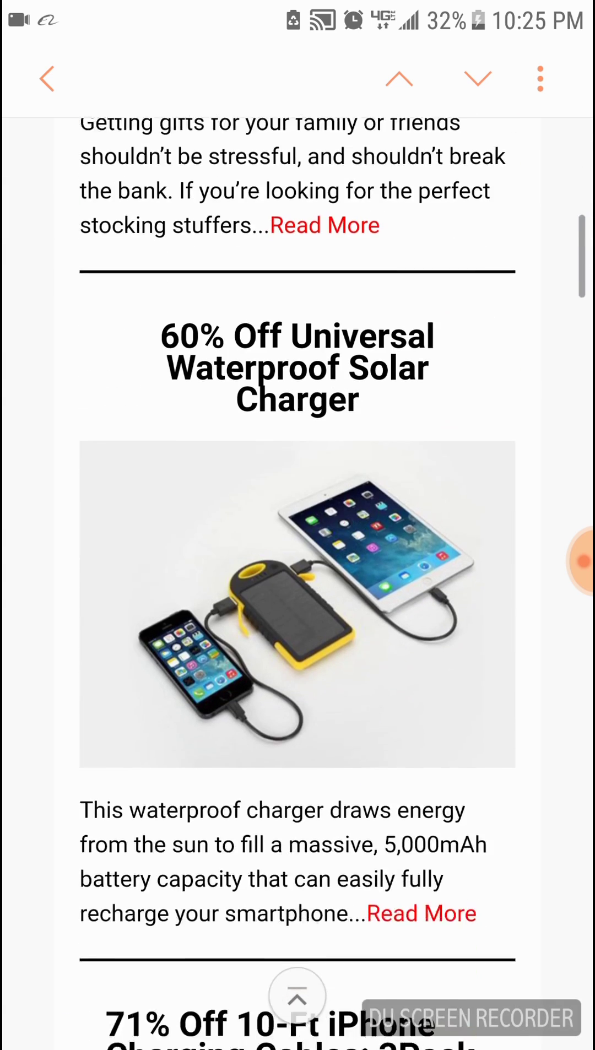
pyautogui.scroll(-3, 297, 574)
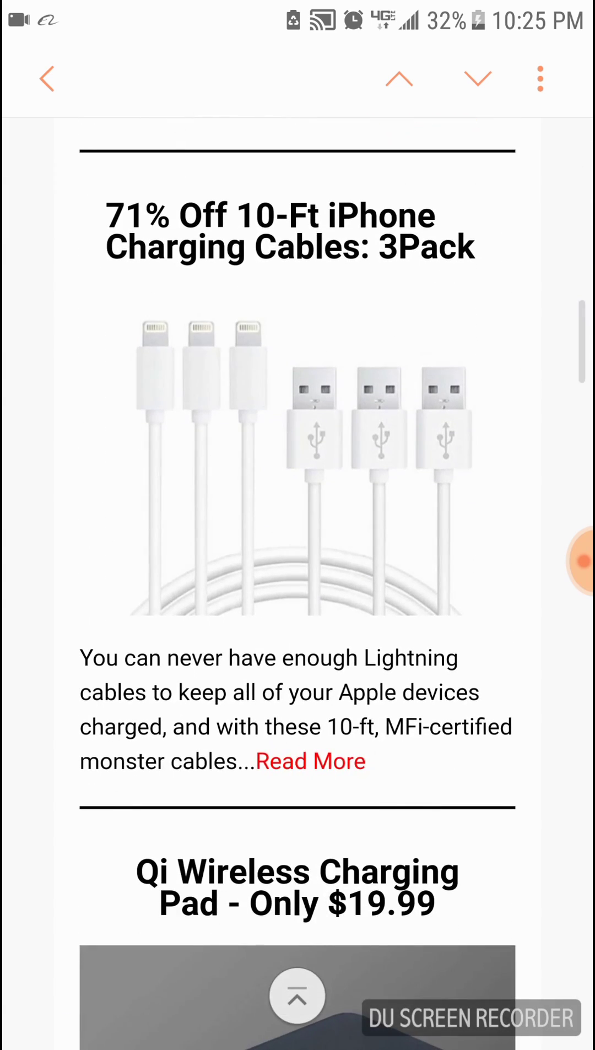
pyautogui.scroll(-5, 297, 574)
pyautogui.scroll(-5, 297, 574)
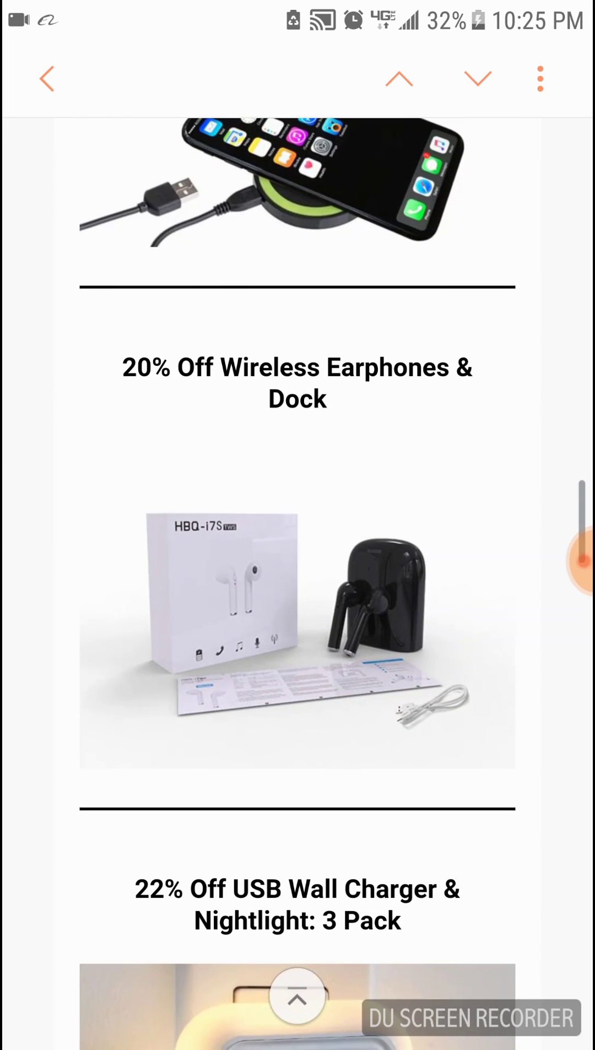
pyautogui.scroll(10, 297, 574)
pyautogui.scroll(10, 297, 574)
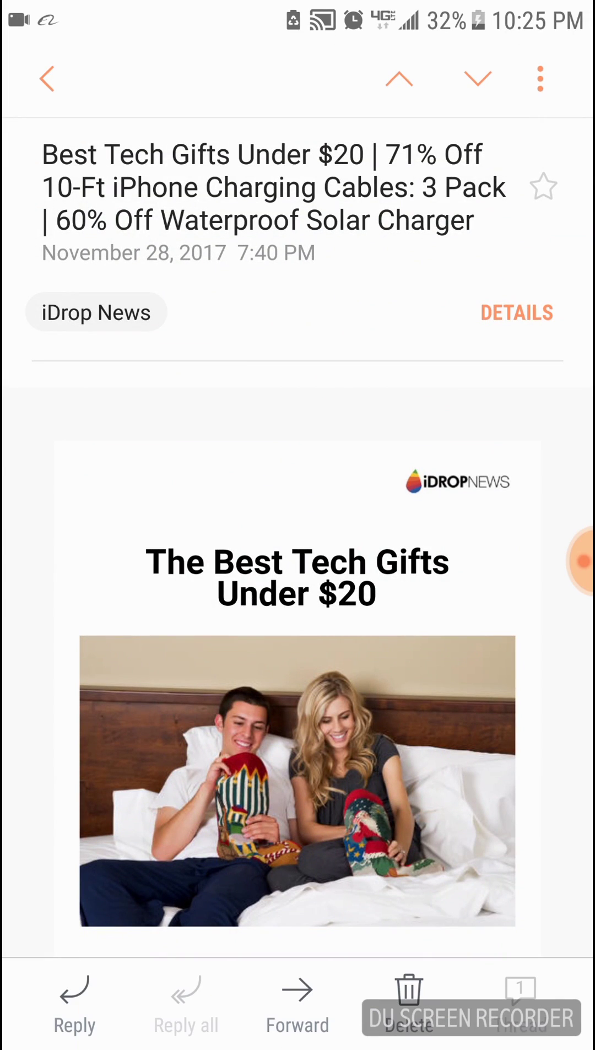
pyautogui.click(46, 78)
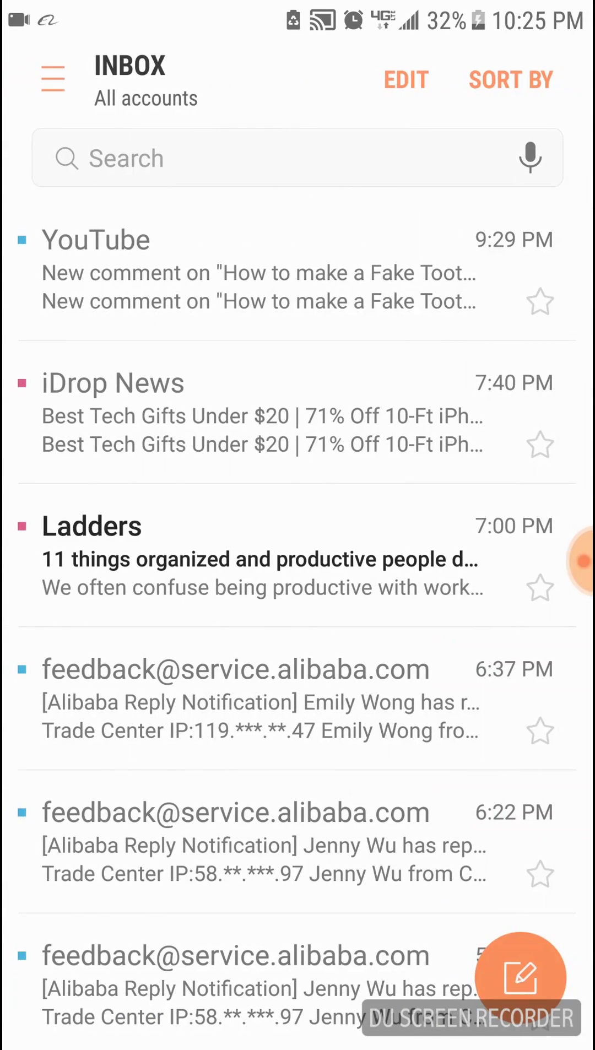
# Step: Go from the home screen to the Email app's page under Settings > Apps
pyautogui.press('Home')
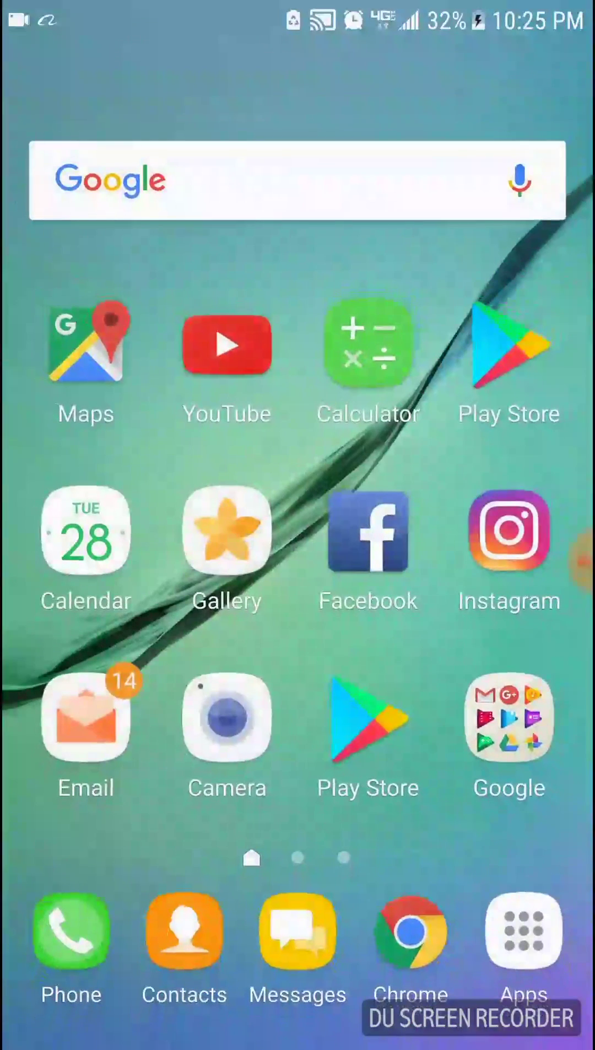
pyautogui.click(523, 931)
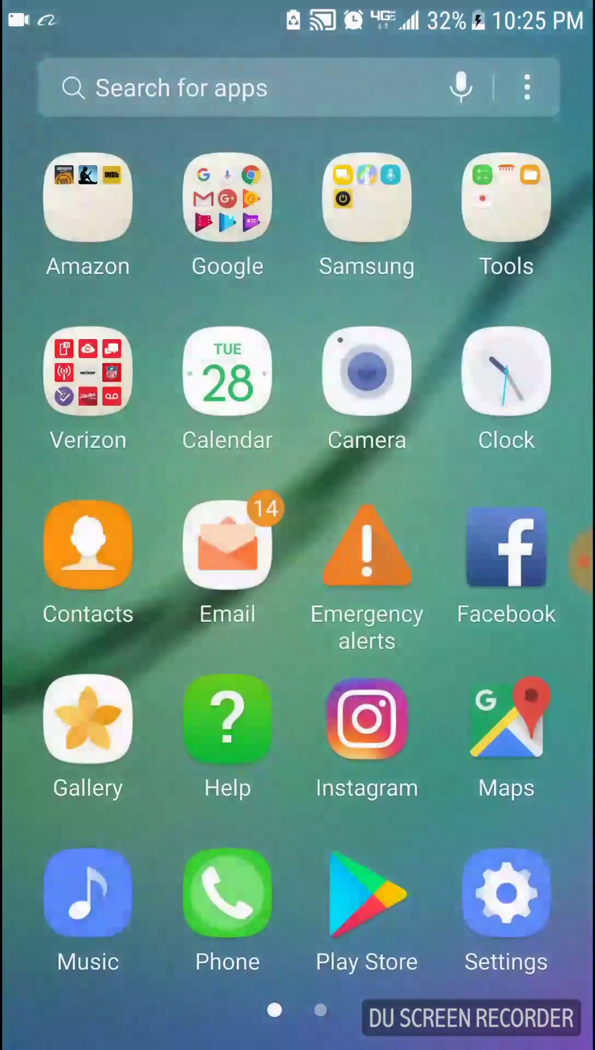
pyautogui.click(506, 893)
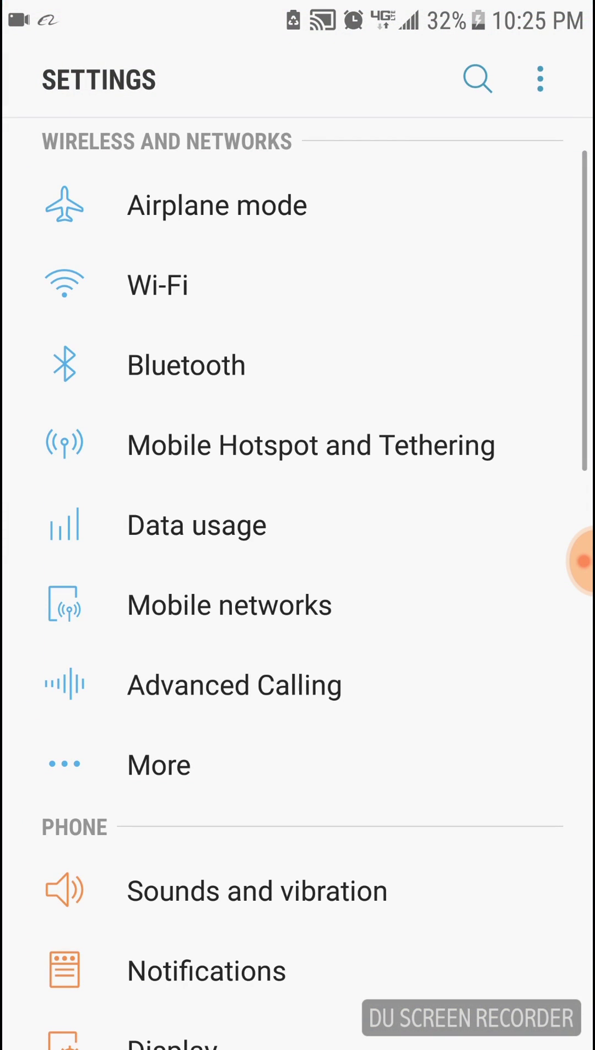
pyautogui.scroll(-10, 298, 574)
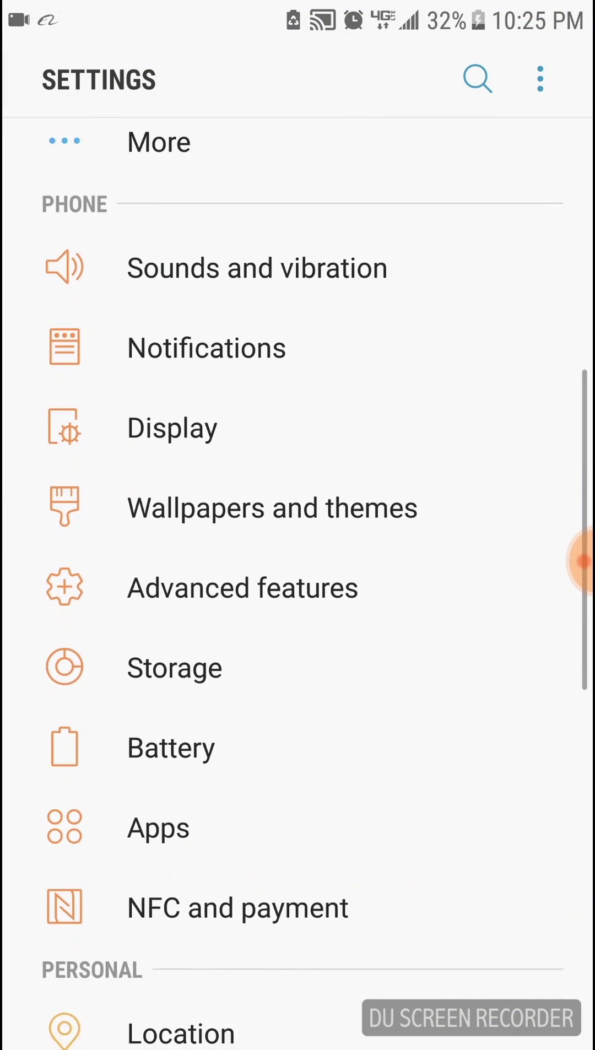
pyautogui.click(207, 752)
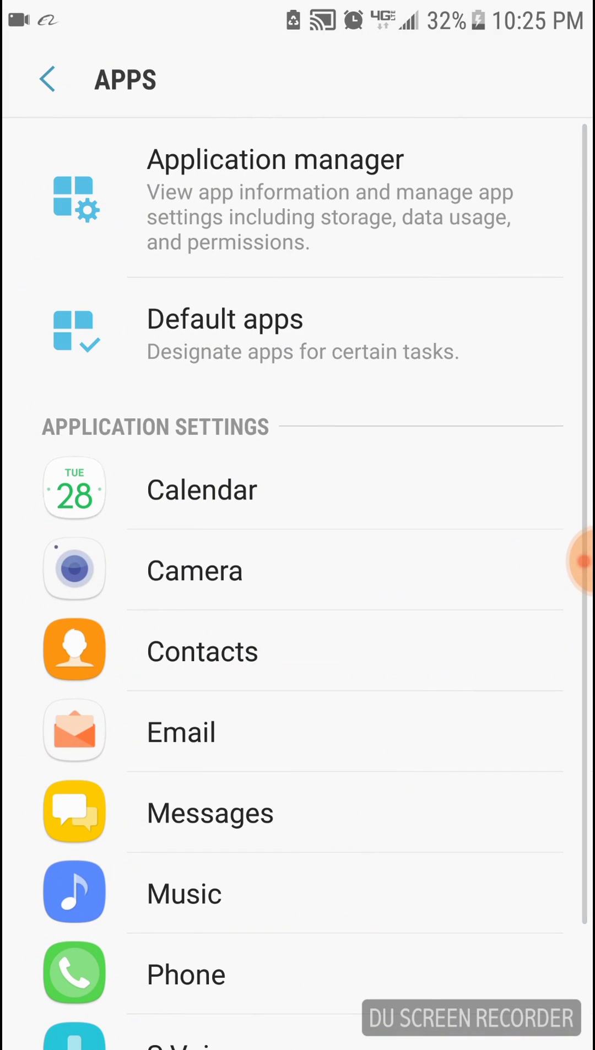
pyautogui.click(195, 733)
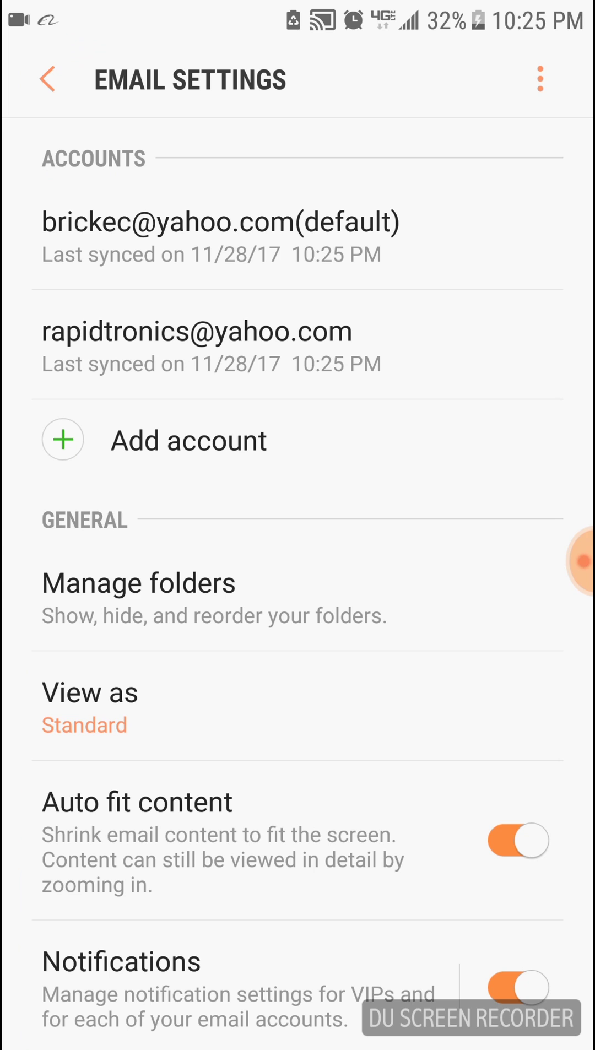
pyautogui.scroll(-6, 298, 574)
pyautogui.scroll(3, 298, 573)
pyautogui.scroll(3, 297, 573)
# Step: Switch on Show images for the default email account
pyautogui.click(221, 236)
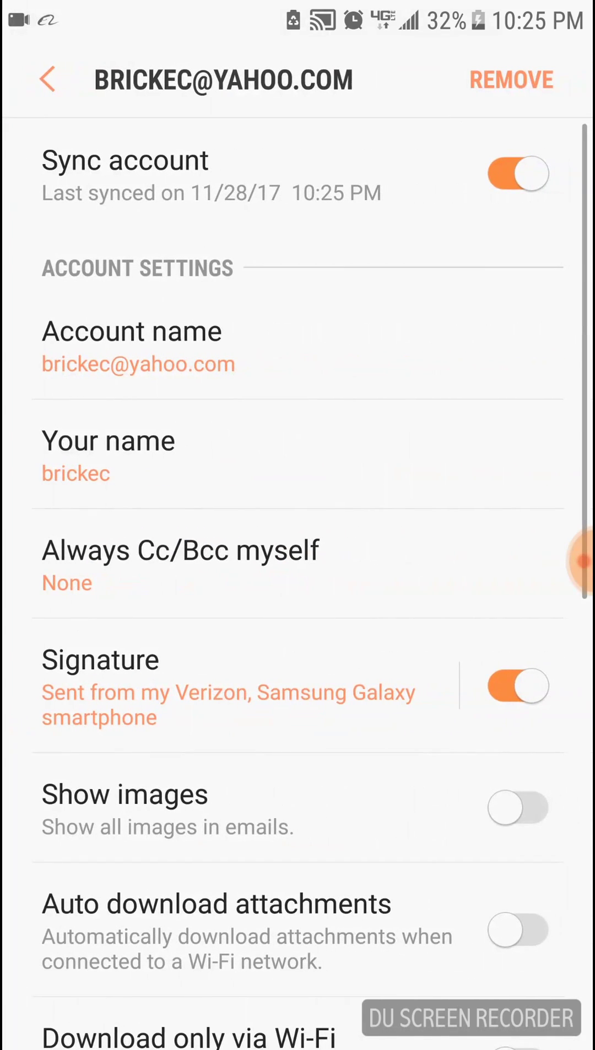
pyautogui.scroll(-3, 297, 574)
pyautogui.scroll(-2, 298, 574)
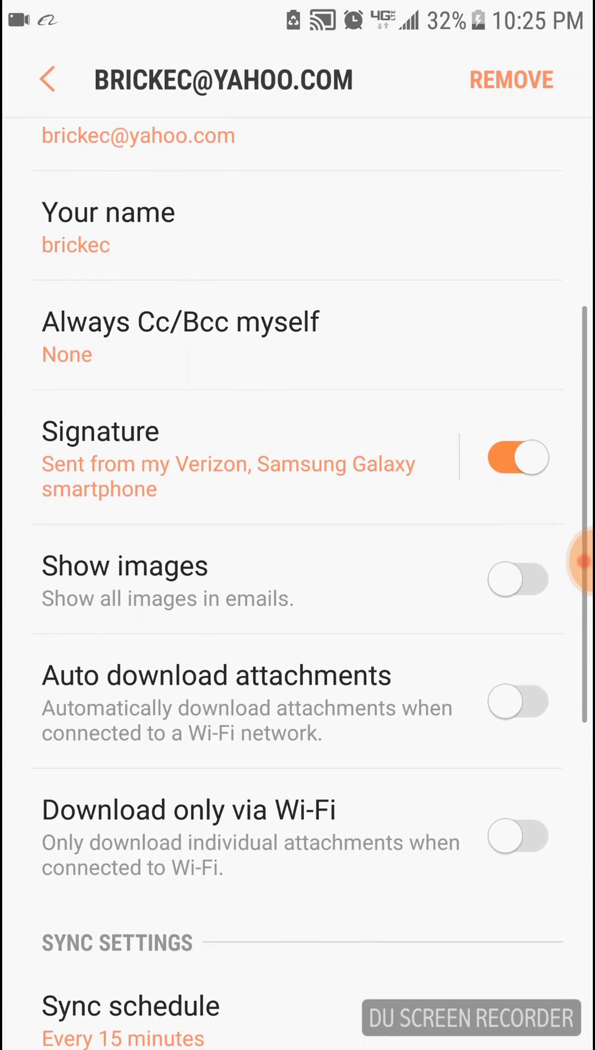
pyautogui.click(518, 579)
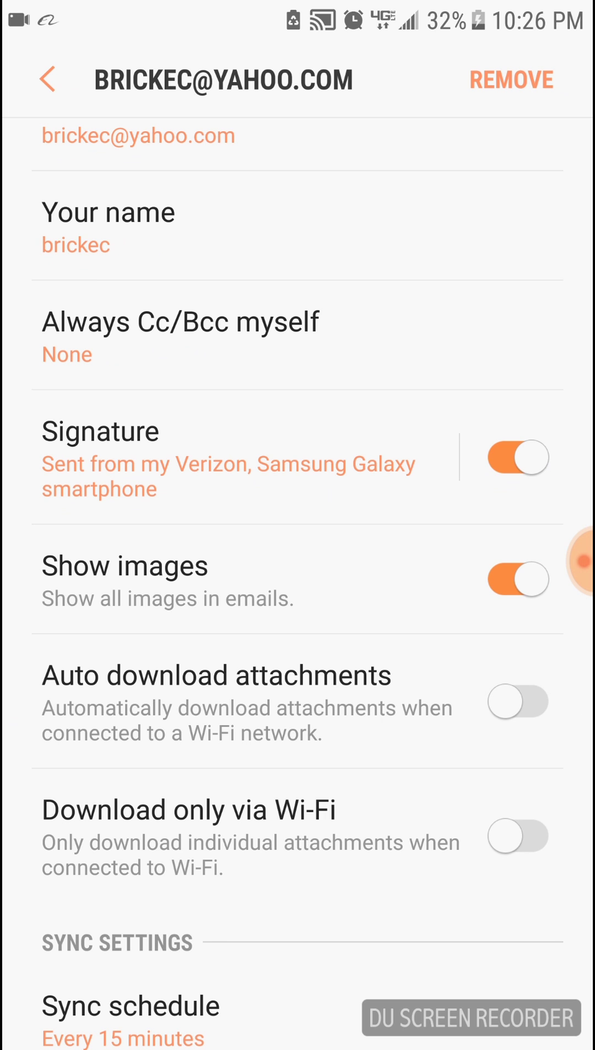
pyautogui.click(47, 79)
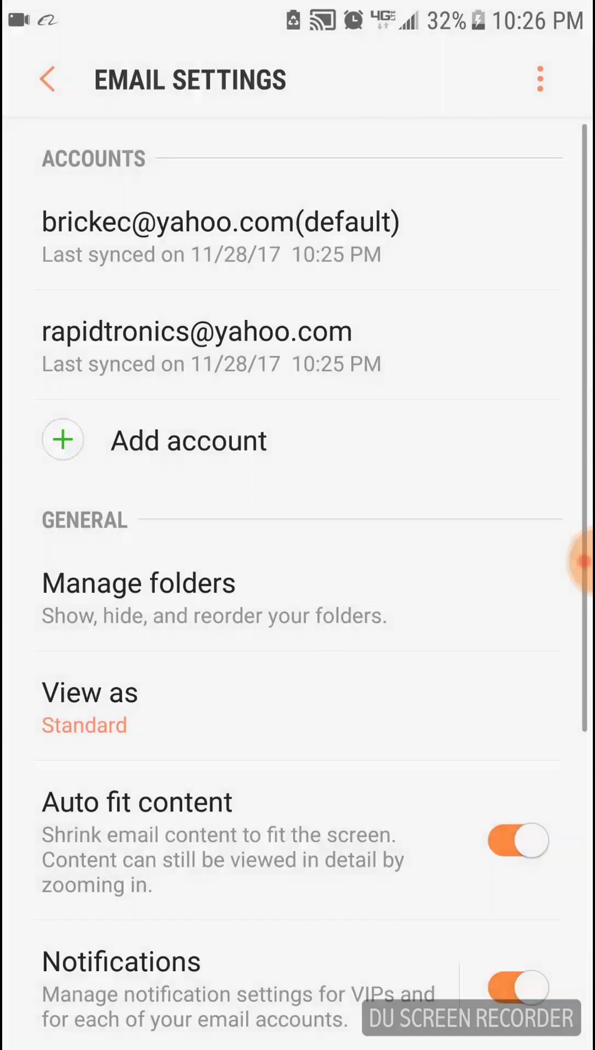
# Step: Switch on Show images for the second (rapidtronics) account and leave the email settings
pyautogui.click(197, 344)
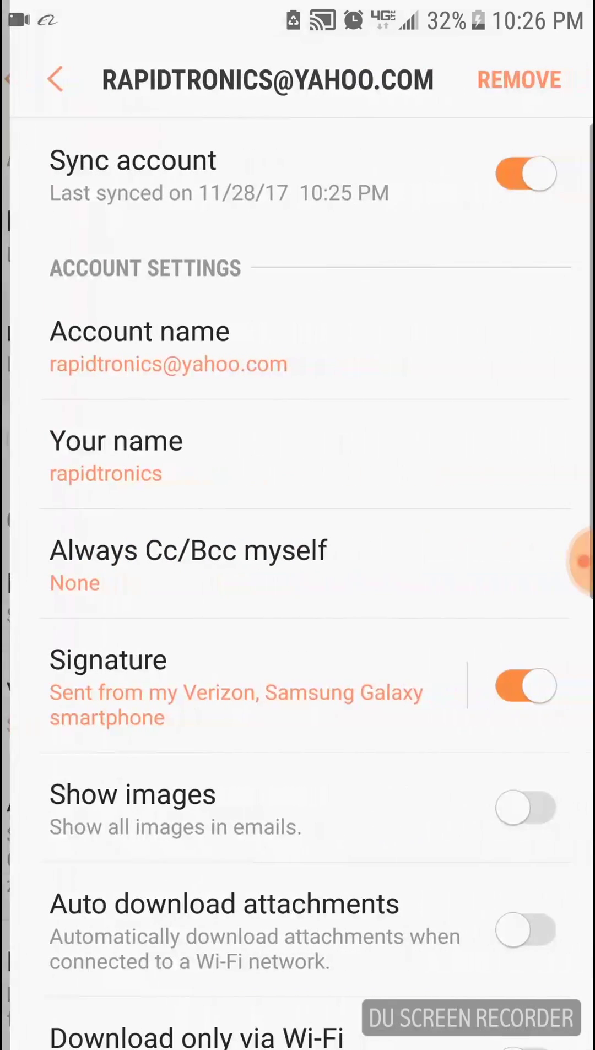
pyautogui.scroll(-5, 298, 573)
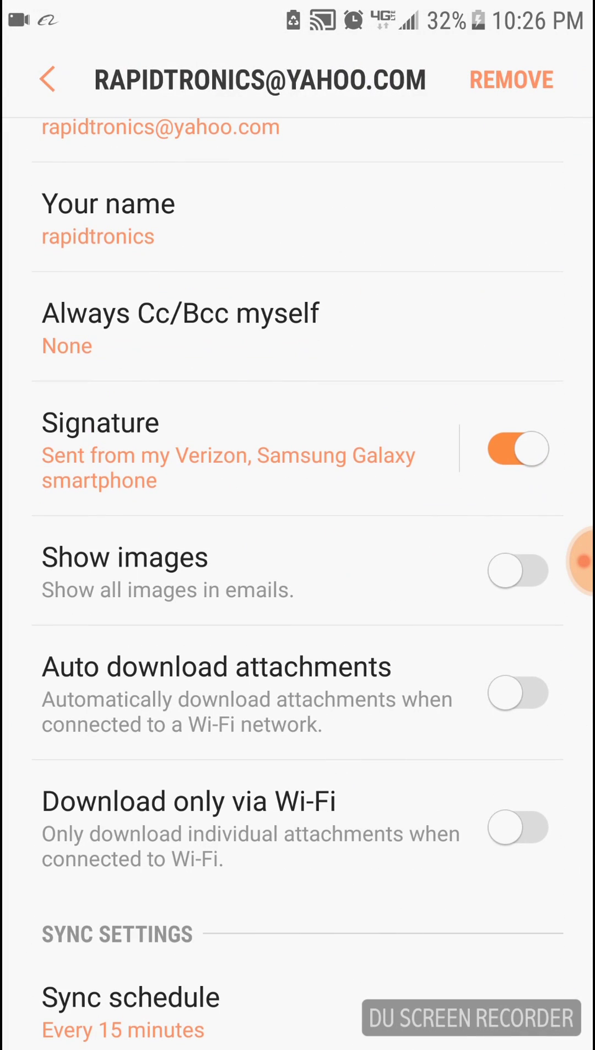
pyautogui.click(517, 570)
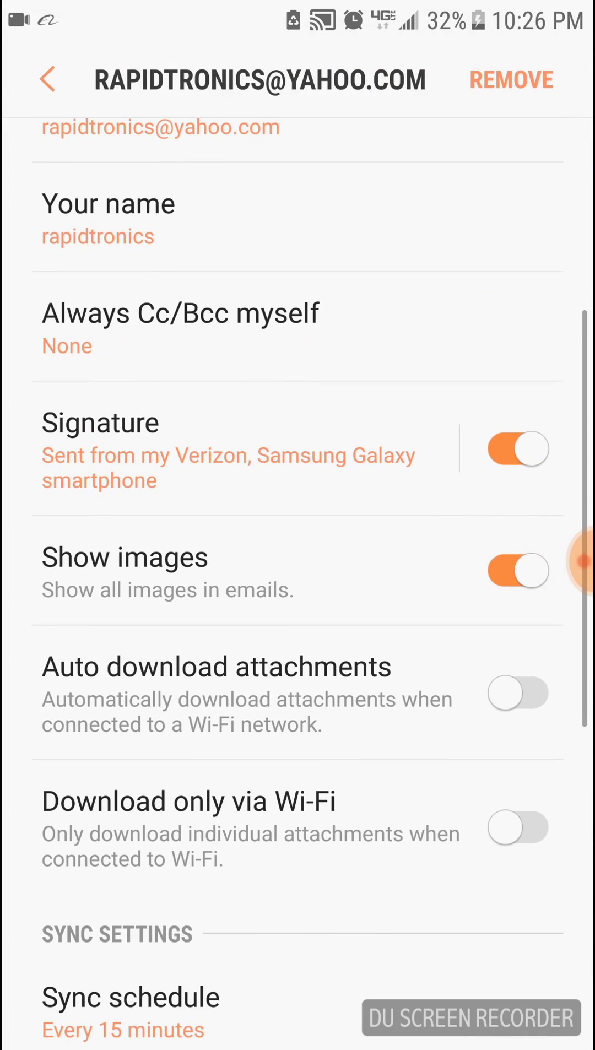
pyautogui.click(47, 79)
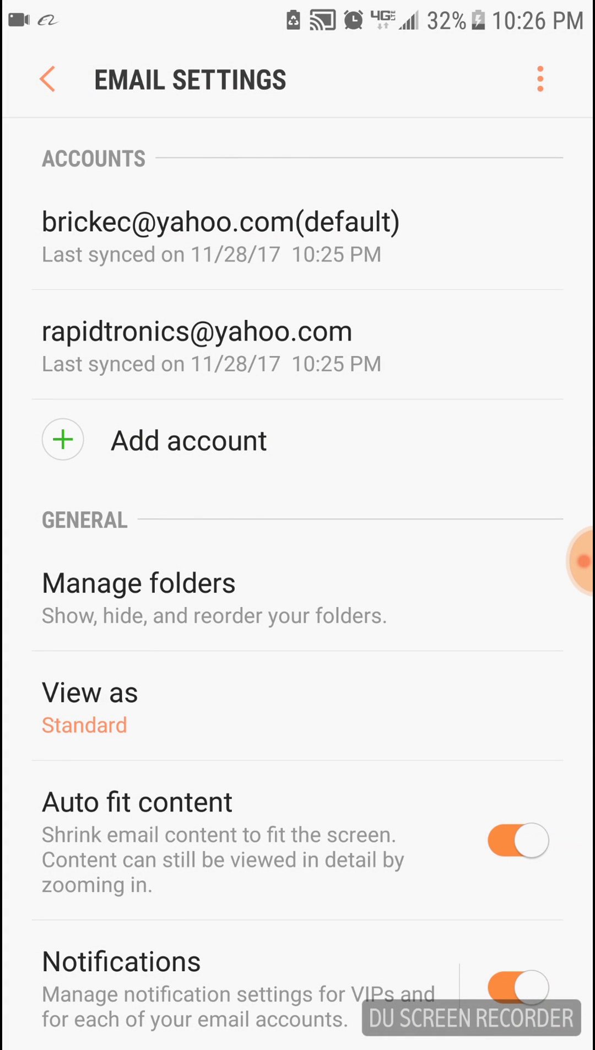
pyautogui.press('Escape')
pyautogui.press('Escape')
pyautogui.press('Escape')
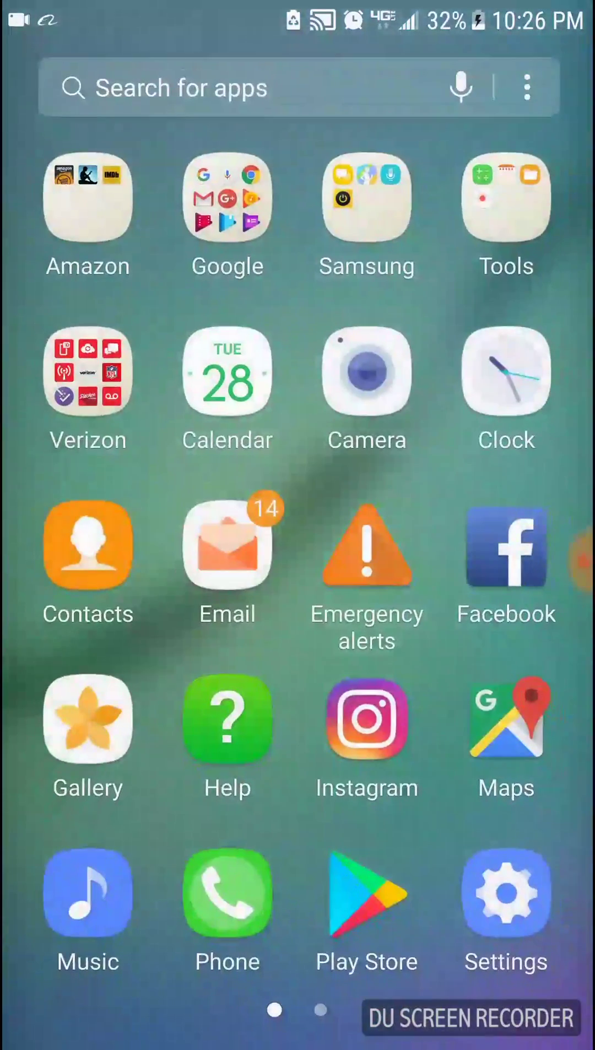
# Step: Check that the unread Ladders and Auto Insurance For Less emails now display their pictures
pyautogui.click(227, 547)
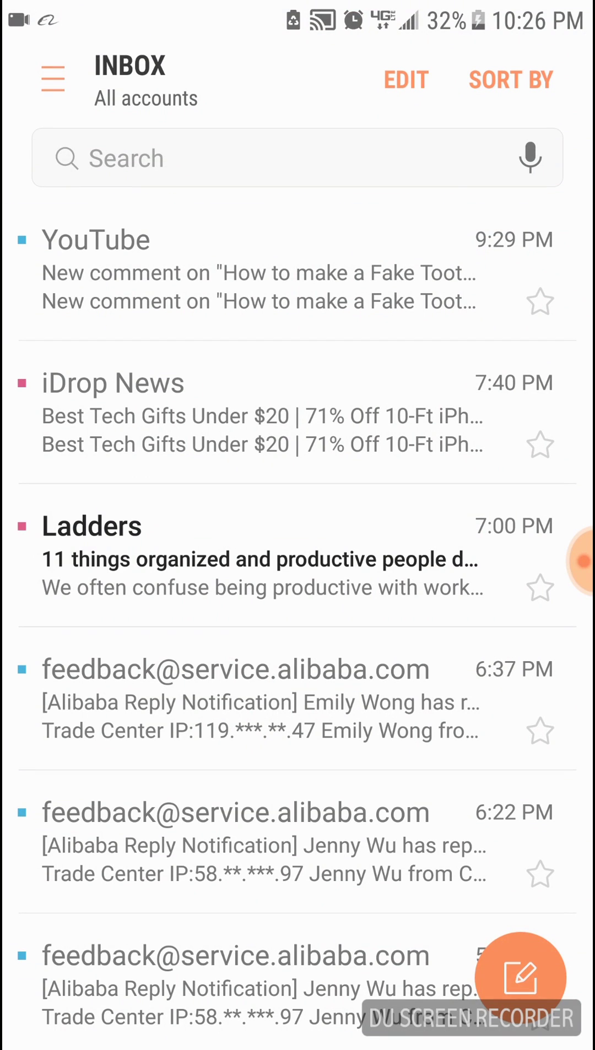
pyautogui.click(262, 558)
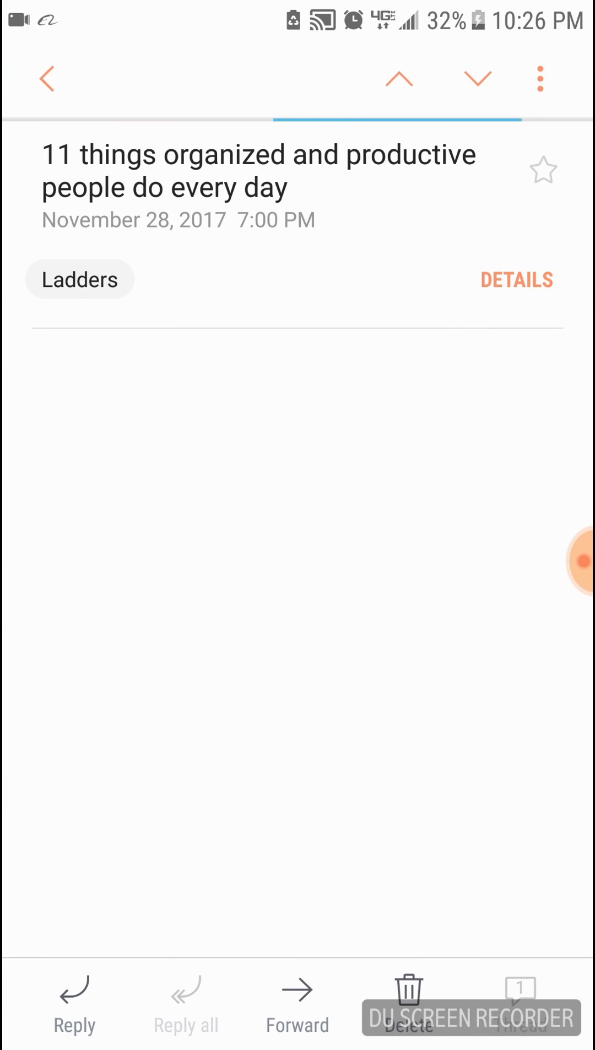
pyautogui.scroll(-8, 297, 574)
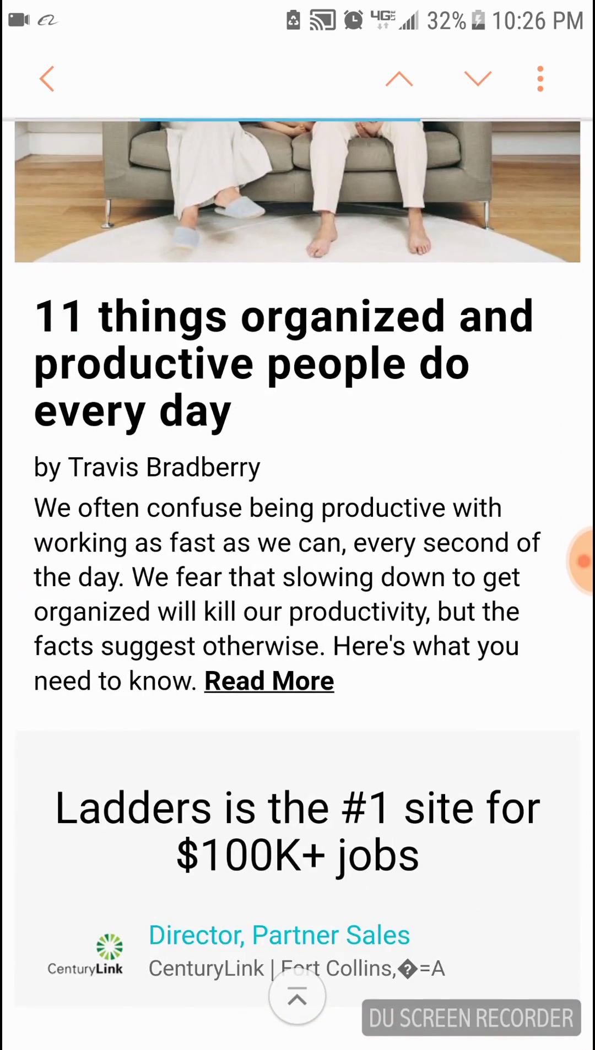
pyautogui.click(297, 997)
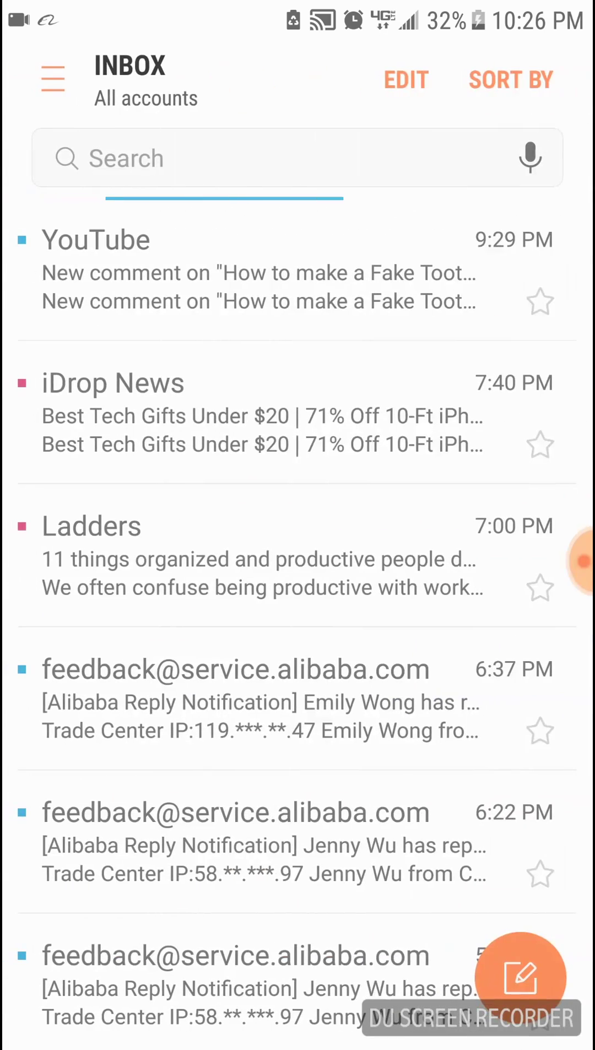
pyautogui.scroll(-5, 297, 574)
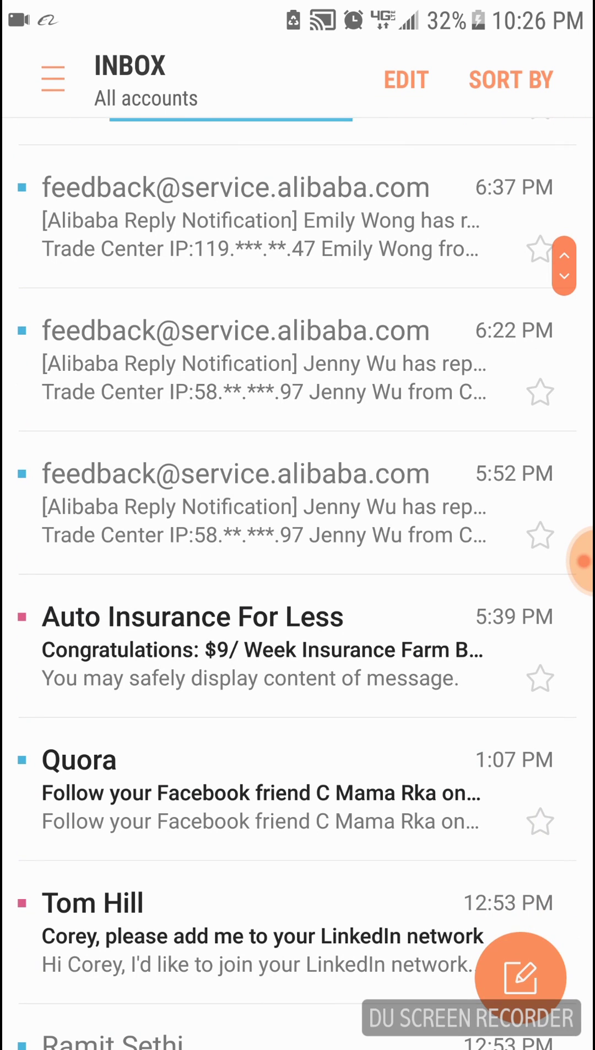
pyautogui.click(246, 645)
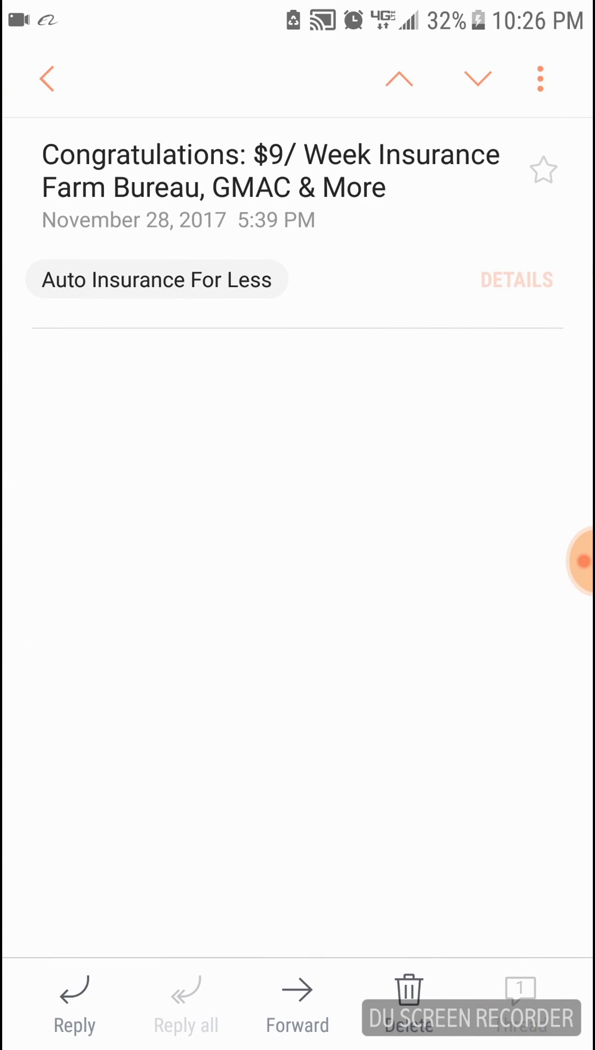
pyautogui.scroll(-5, 297, 574)
pyautogui.scroll(5, 297, 574)
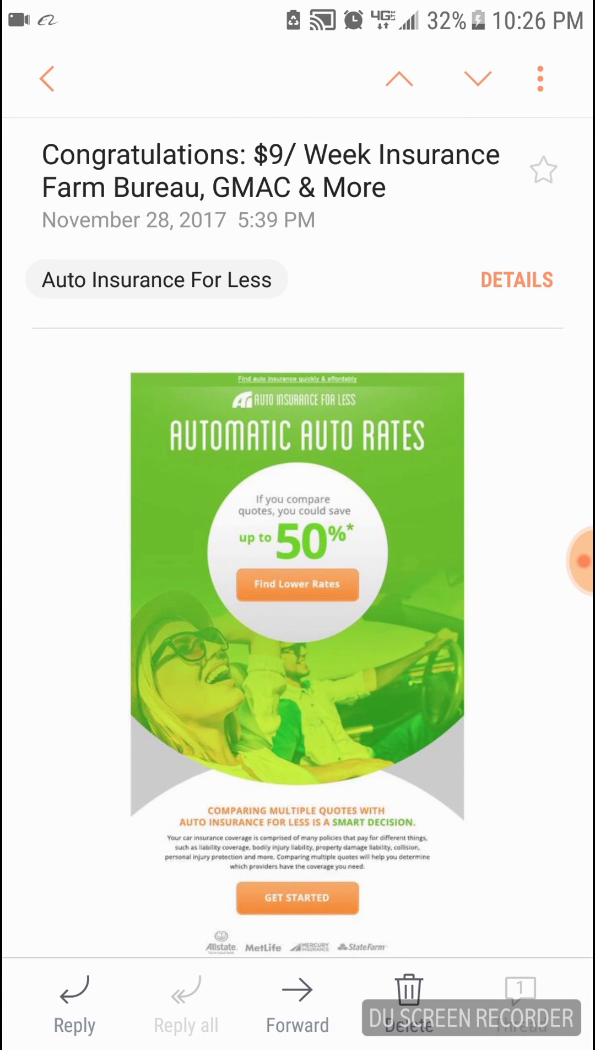
pyautogui.press('Escape')
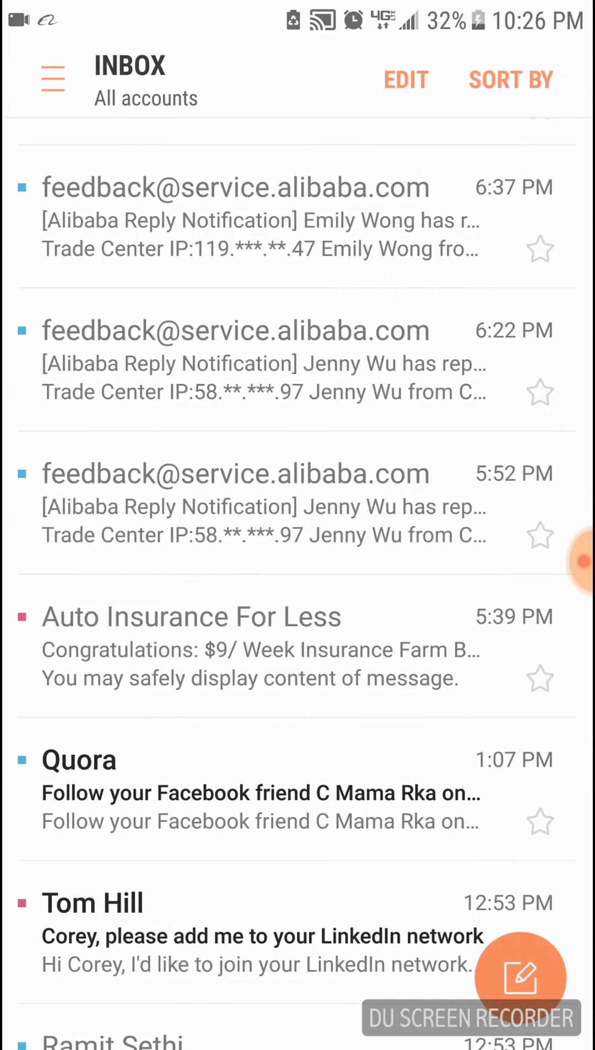
pyautogui.press('Home')
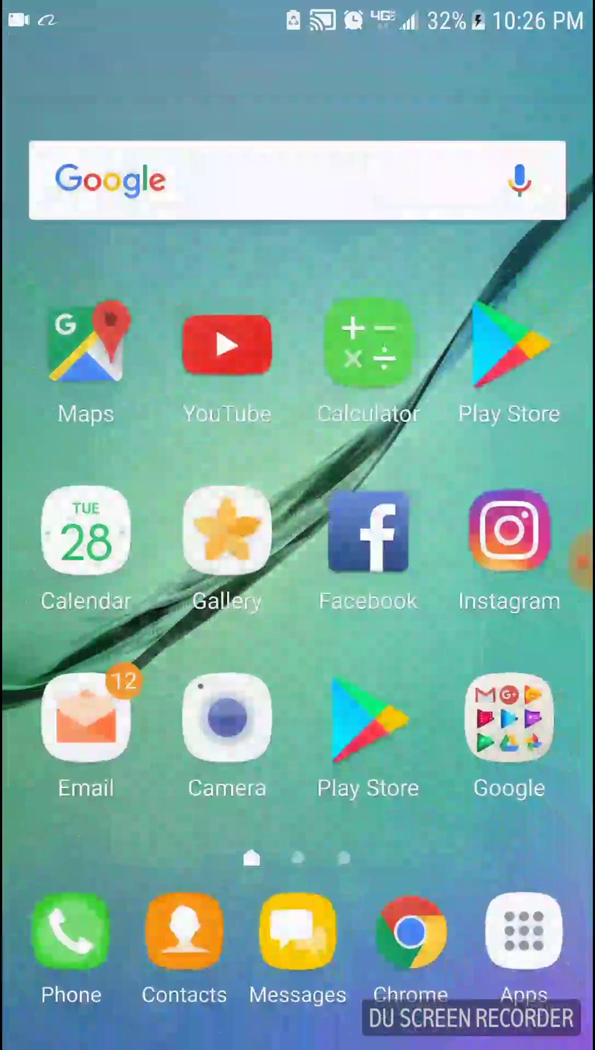